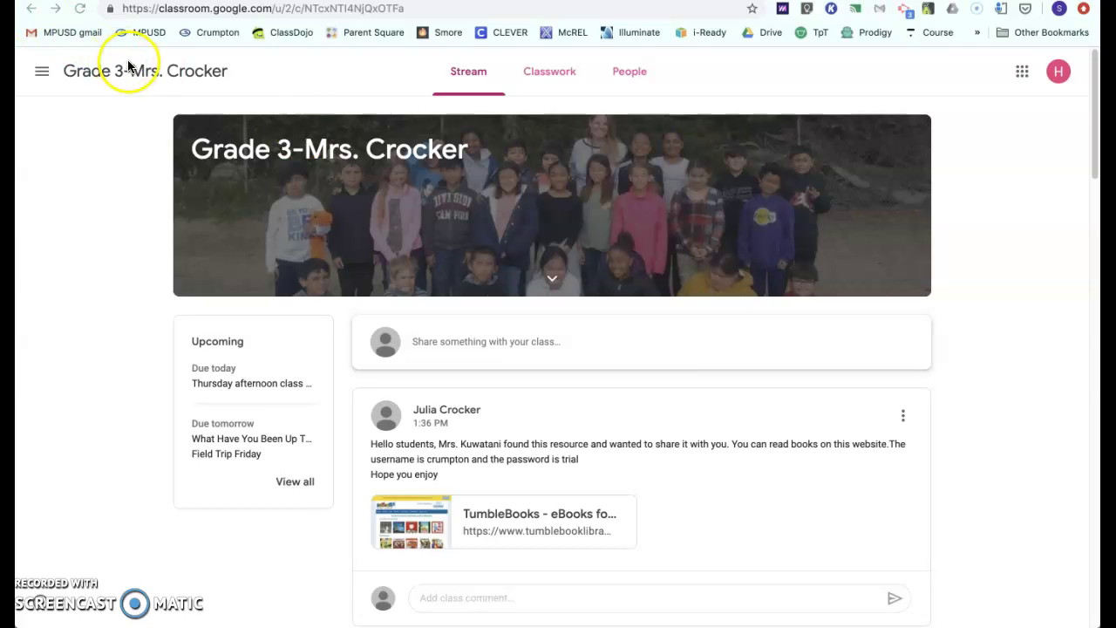
Return to the list of all classes via the navigation drawer and show the Google apps grid
{"action": "left_click", "coordinate": [105, 80]}
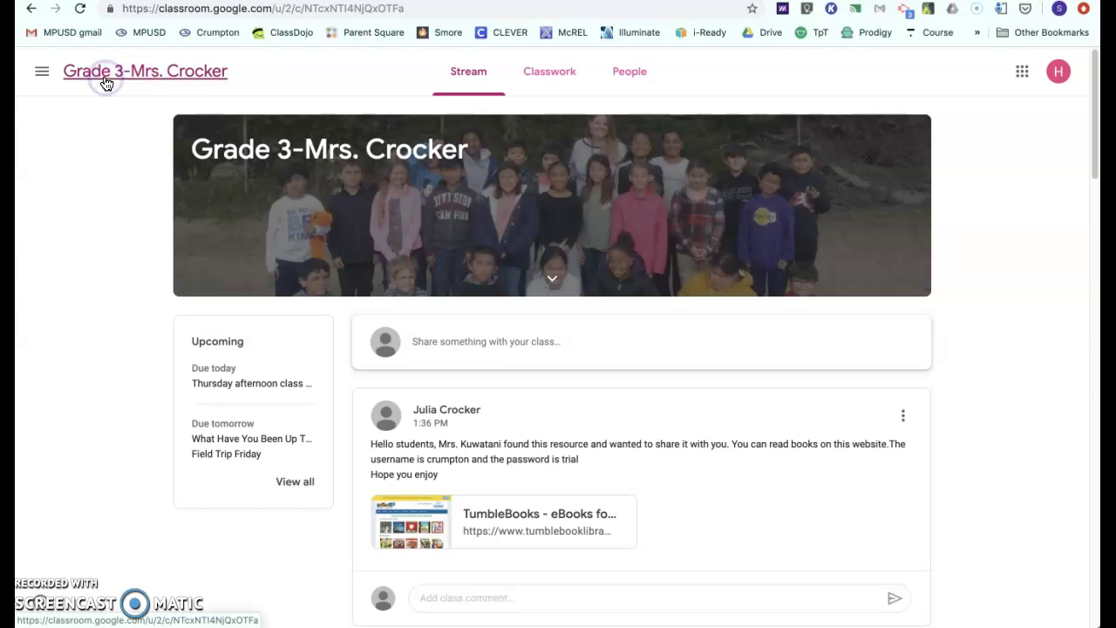
{"action": "left_click", "coordinate": [41, 74]}
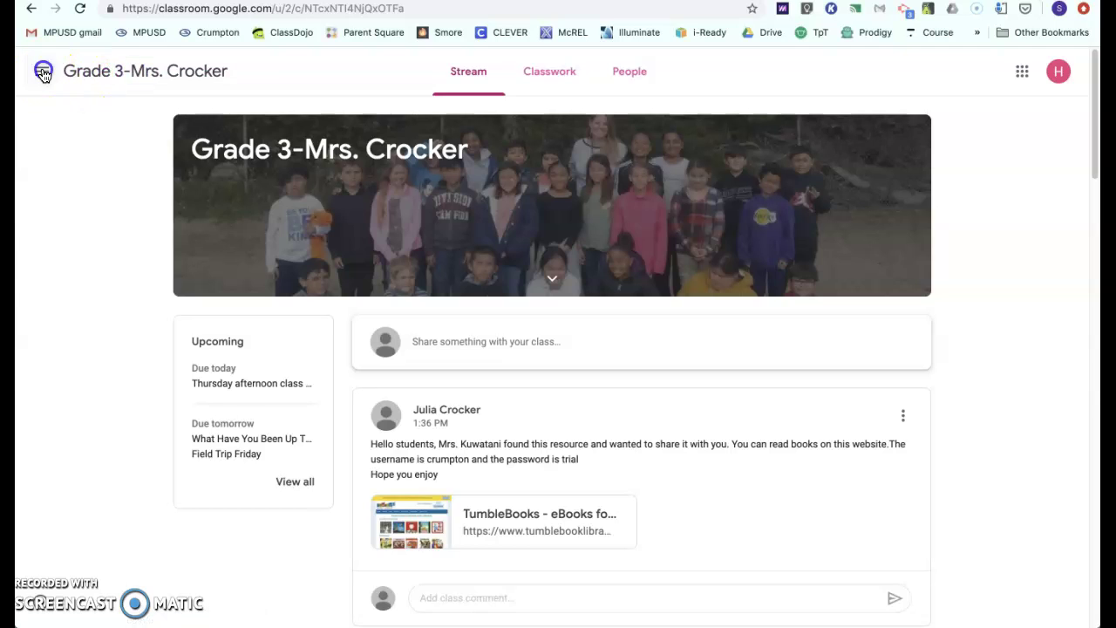
{"action": "left_click", "coordinate": [84, 76]}
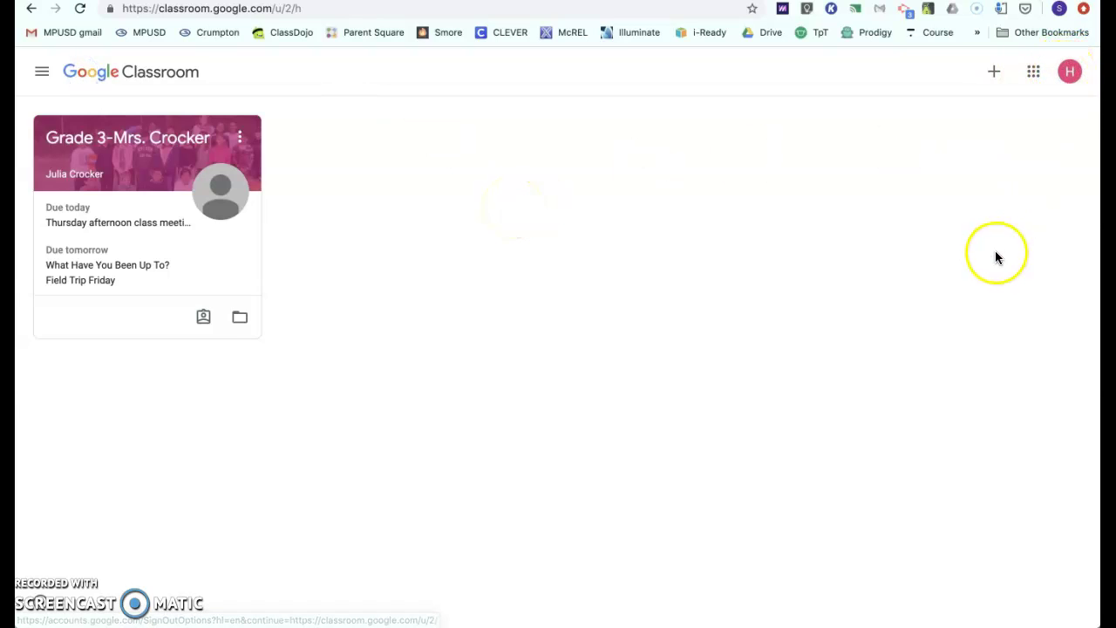
{"action": "left_click", "coordinate": [1034, 77]}
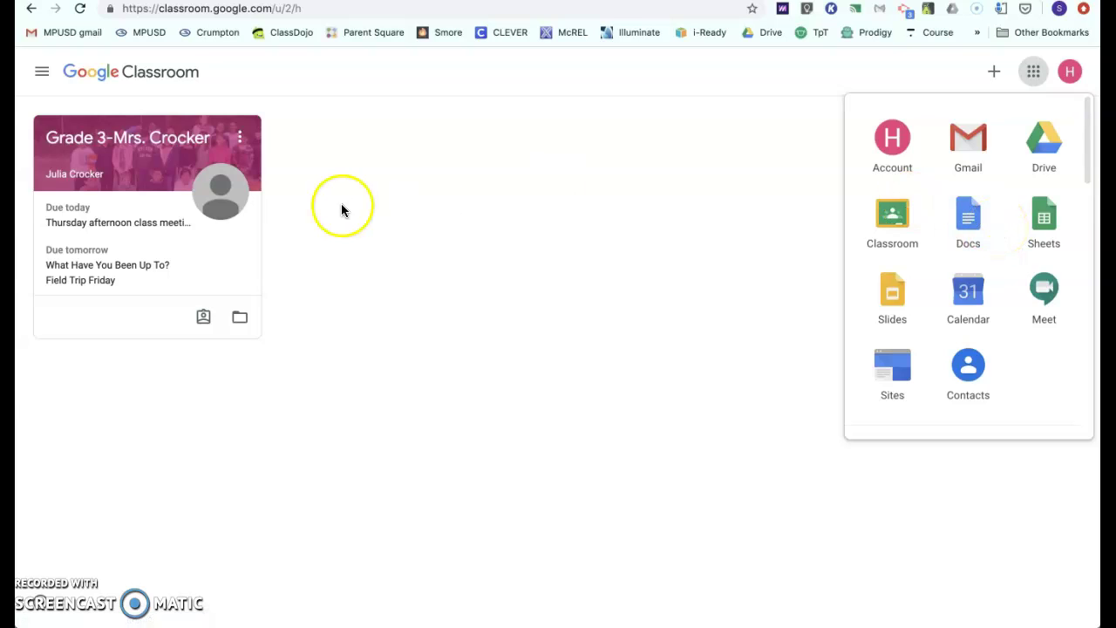
Open the Grade 3-Mrs. Crocker class and view the What Have You Been Up To? assignment from Classwork
{"action": "left_click", "coordinate": [158, 144]}
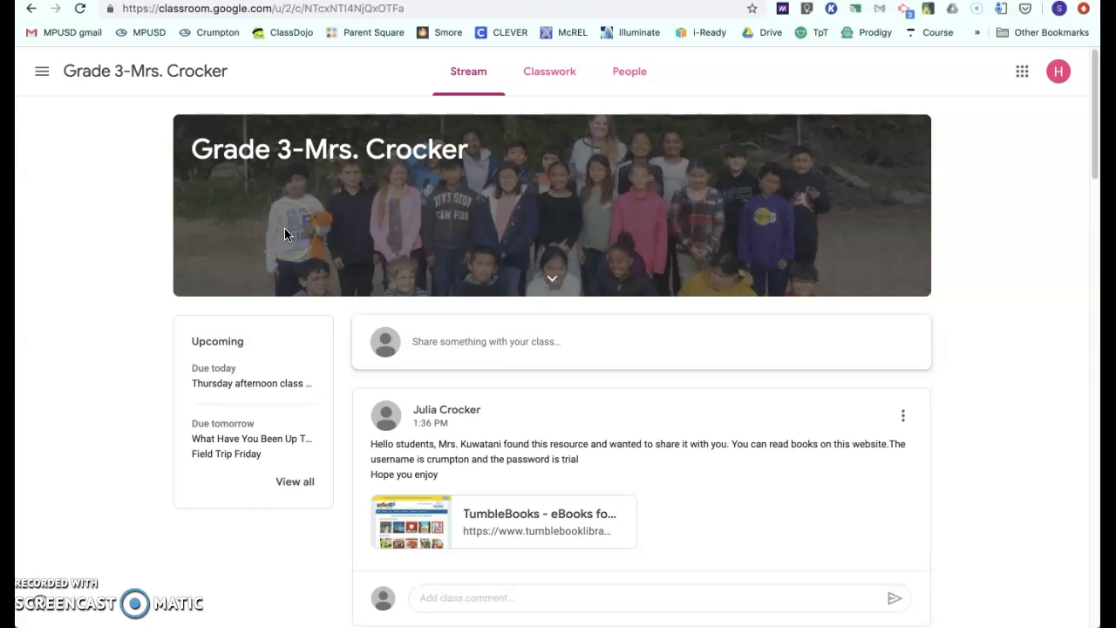
{"action": "scroll", "coordinate": [480, 234], "scroll_direction": "down", "scroll_amount": 2}
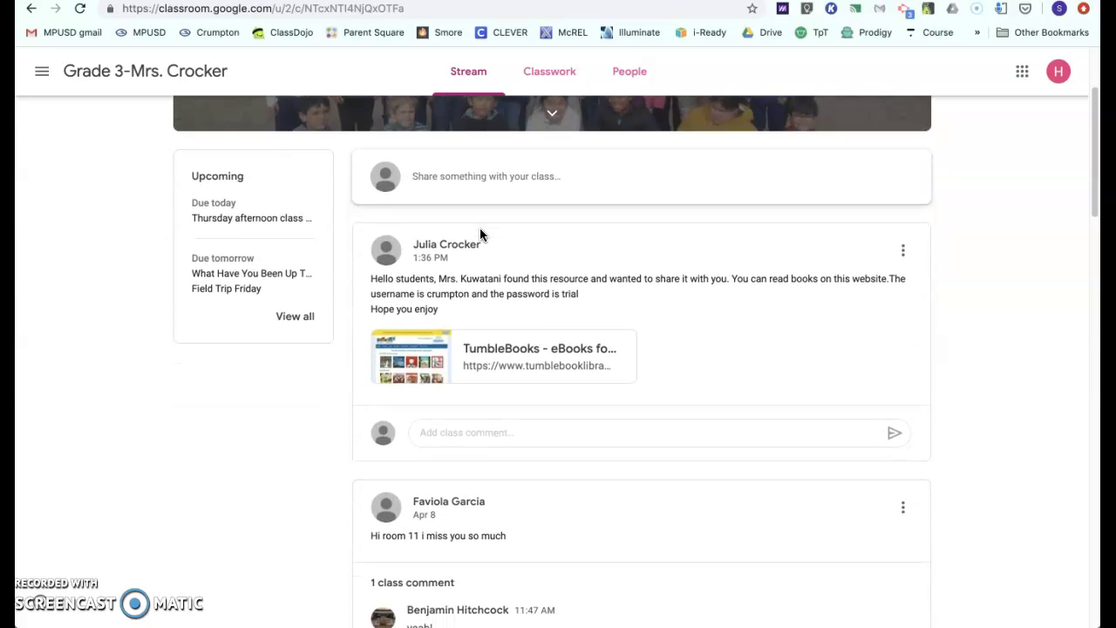
{"action": "scroll", "coordinate": [479, 234], "scroll_direction": "up", "scroll_amount": 2}
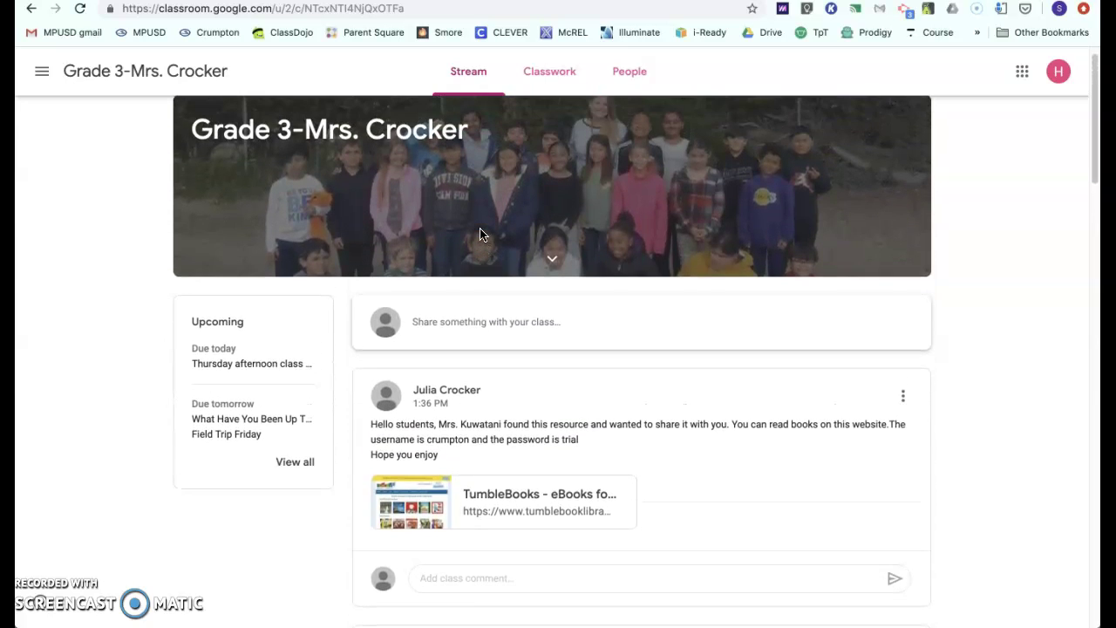
{"action": "scroll", "coordinate": [479, 234], "scroll_direction": "down", "scroll_amount": 4}
{"action": "scroll", "coordinate": [479, 233], "scroll_direction": "down", "scroll_amount": 9}
{"action": "scroll", "coordinate": [480, 234], "scroll_direction": "up", "scroll_amount": 14}
{"action": "left_click", "coordinate": [544, 77]}
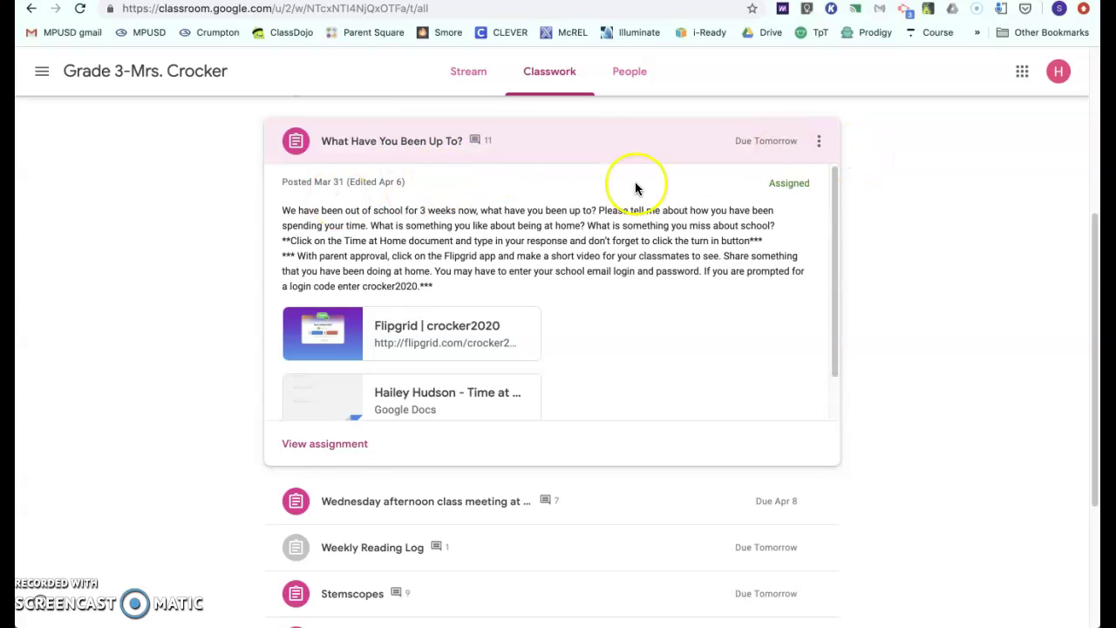
{"action": "left_click", "coordinate": [336, 446]}
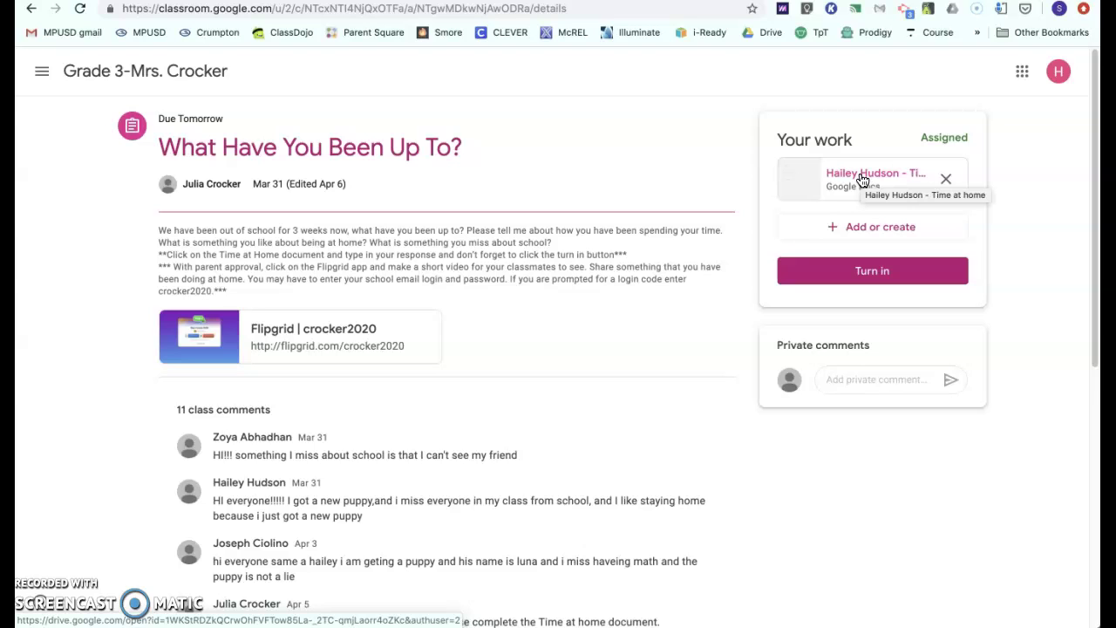
Create a new Google Doc for the assignment under Your work's Add or create
{"action": "left_click", "coordinate": [847, 231]}
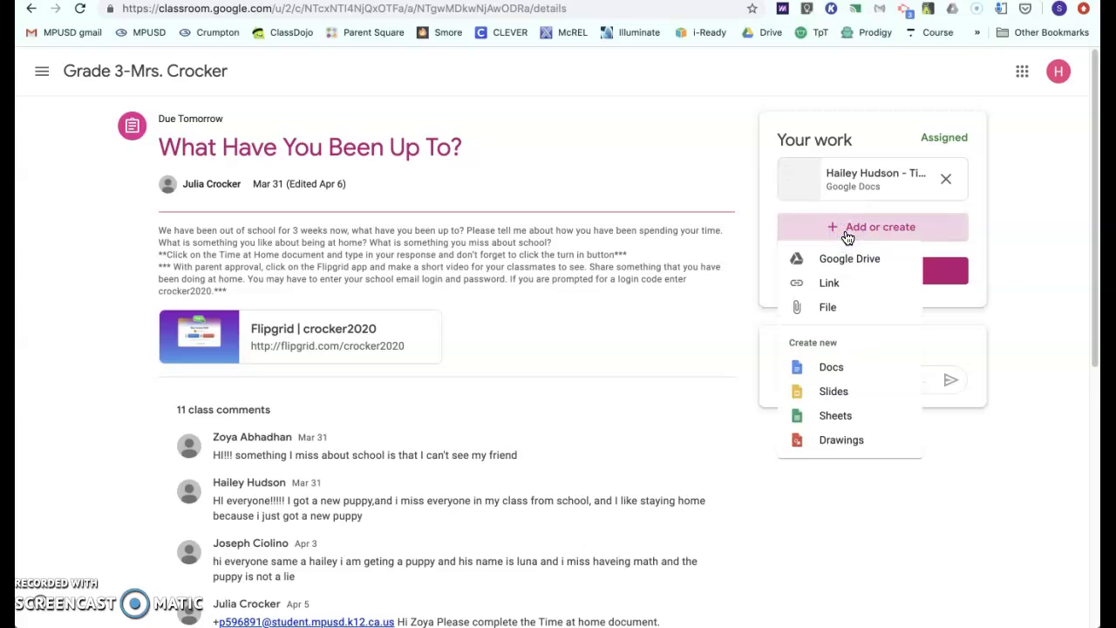
{"action": "left_click", "coordinate": [827, 370]}
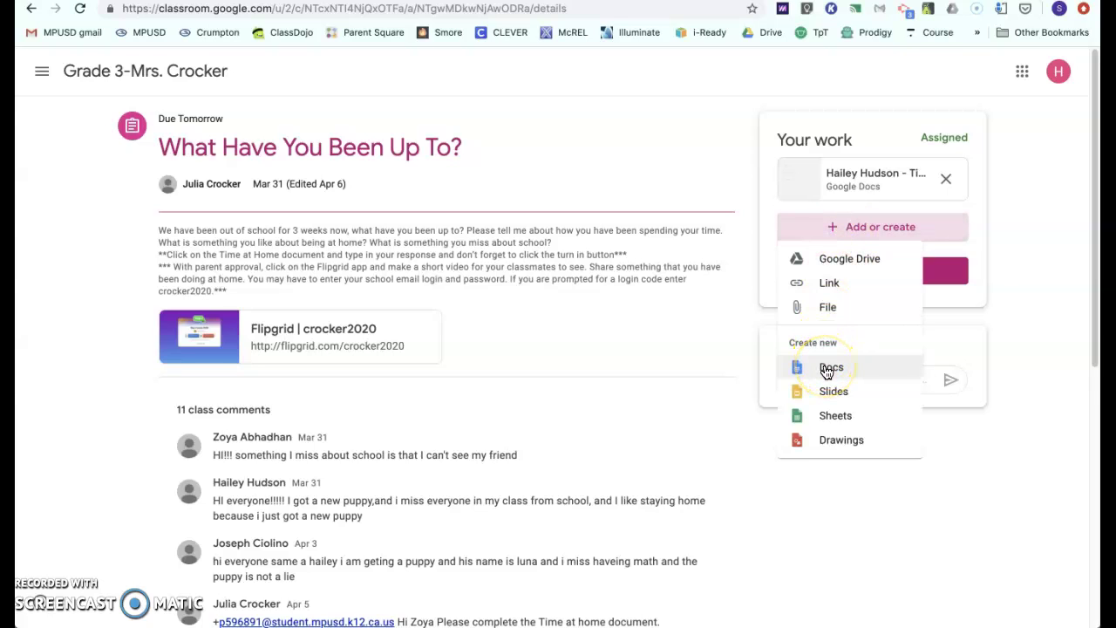
{"action": "left_click", "coordinate": [827, 370]}
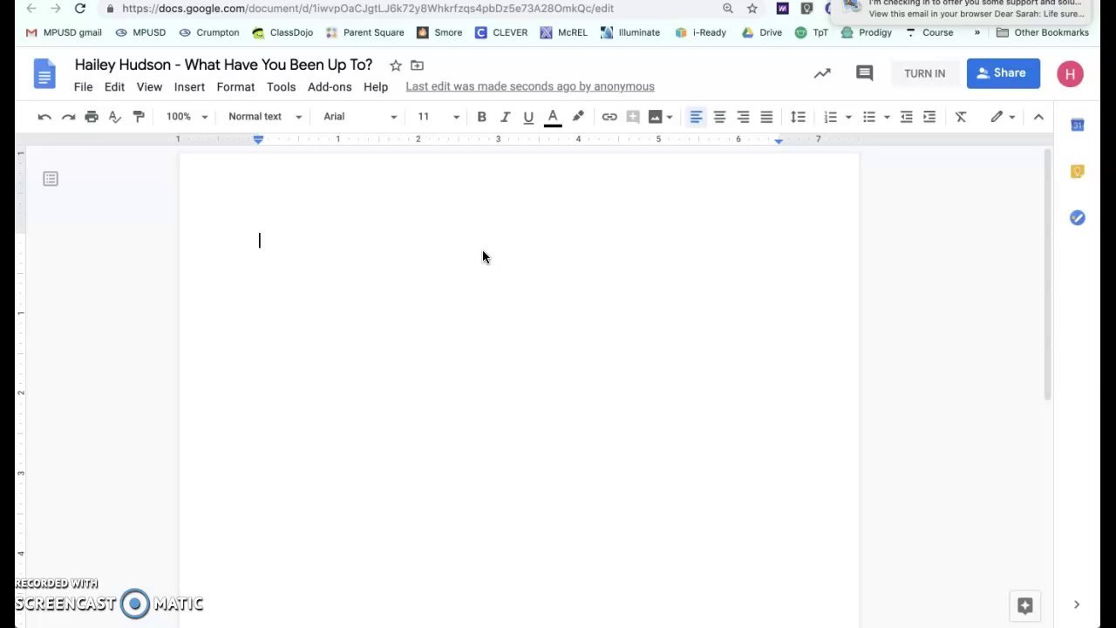
Type stray text in the new Doc, then delete it so the document stays empty
{"action": "type", "text": "bbhhjghjghghgbbm"}
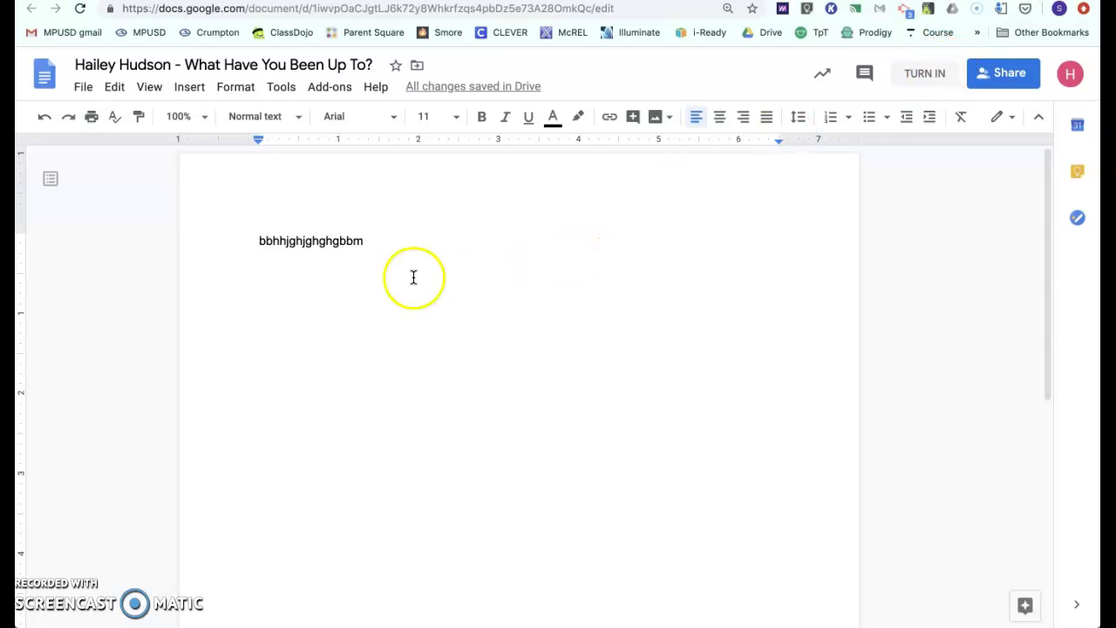
{"action": "left_click_drag", "start_coordinate": [373, 248], "coordinate": [252, 252]}
{"action": "key", "text": "BackSpace"}
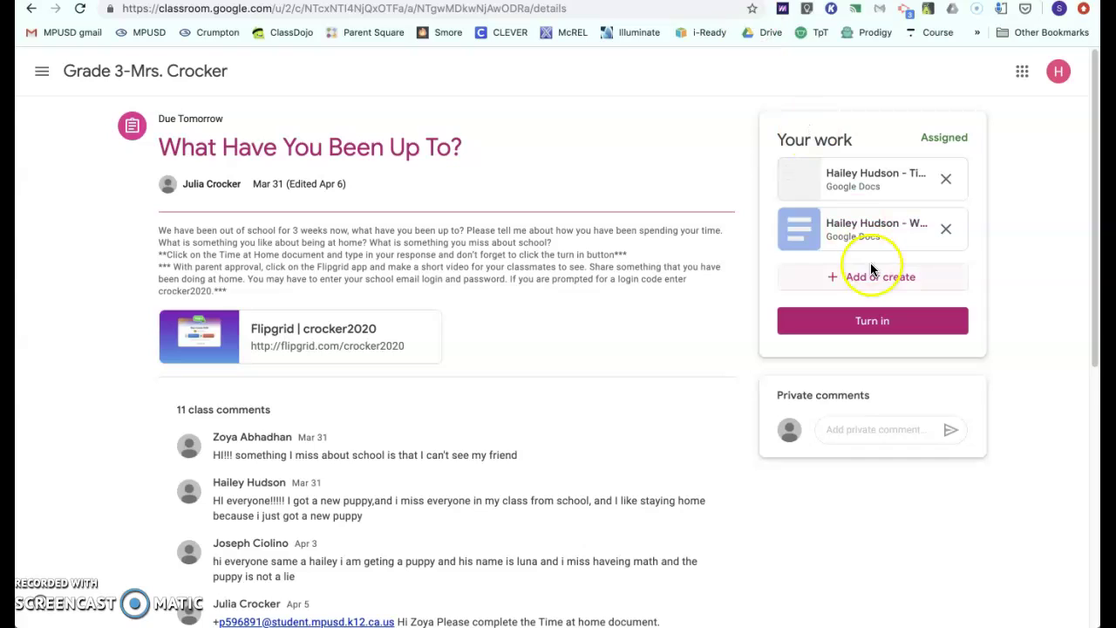
Start a new blank Google Doc from the Google apps grid
{"action": "left_click", "coordinate": [1026, 76]}
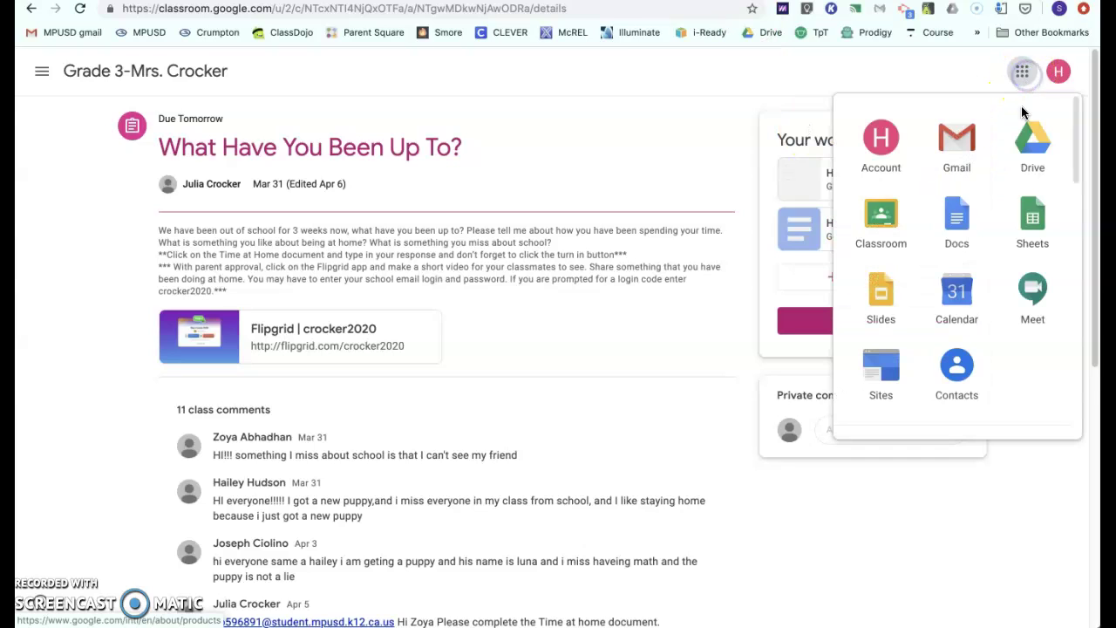
{"action": "left_click", "coordinate": [955, 228]}
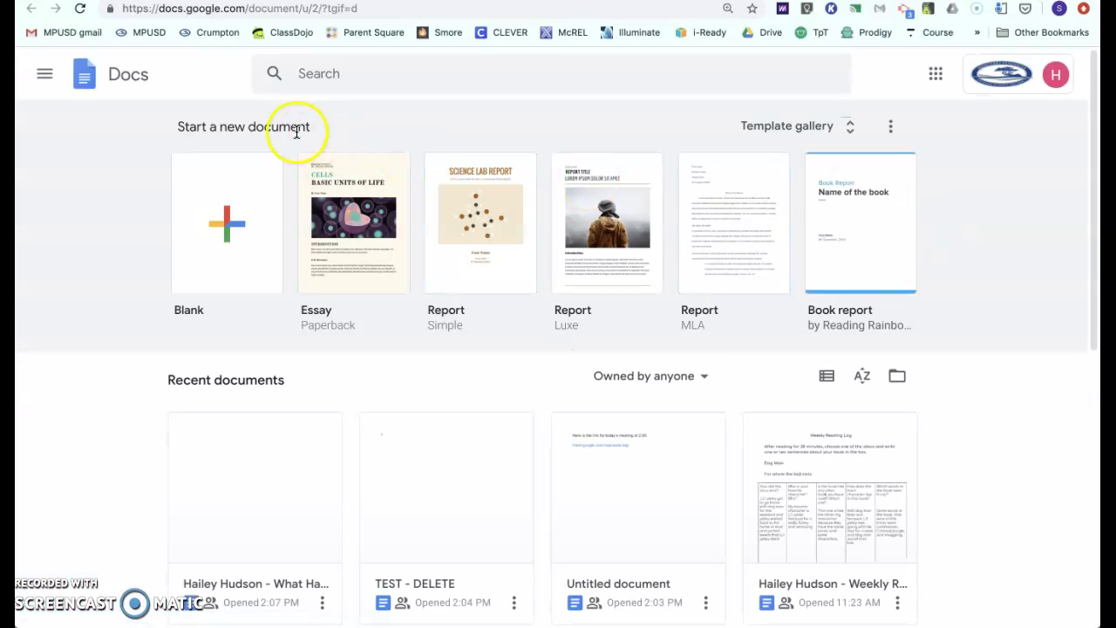
{"action": "left_click", "coordinate": [230, 224]}
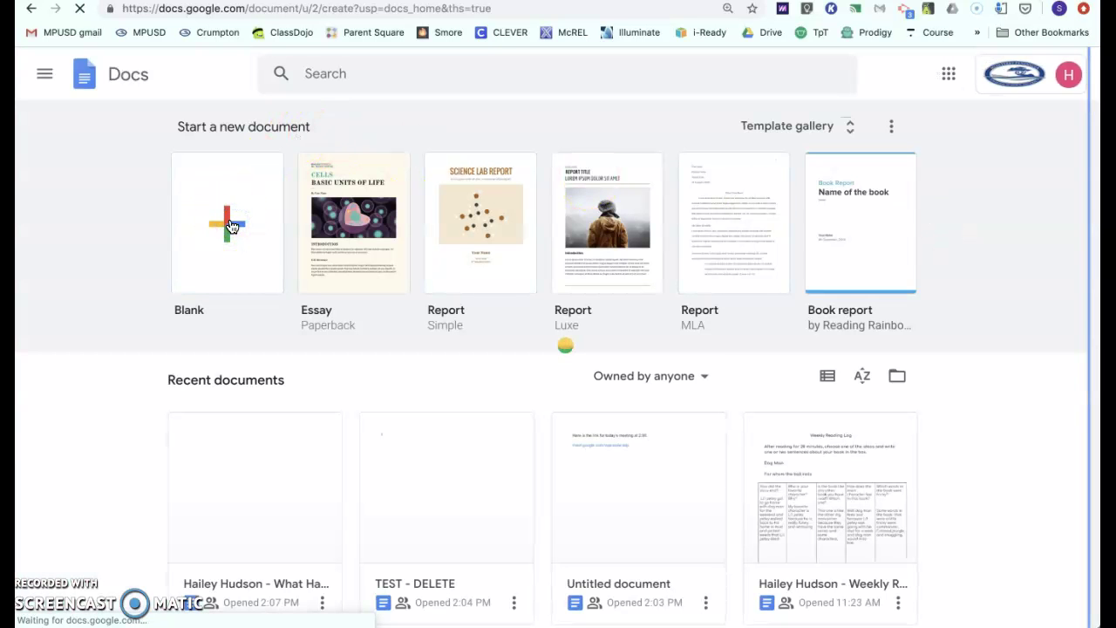
Type 'TEST - DELETE' in the document and title it TEST - DELETE
{"action": "type", "text": "TES"}
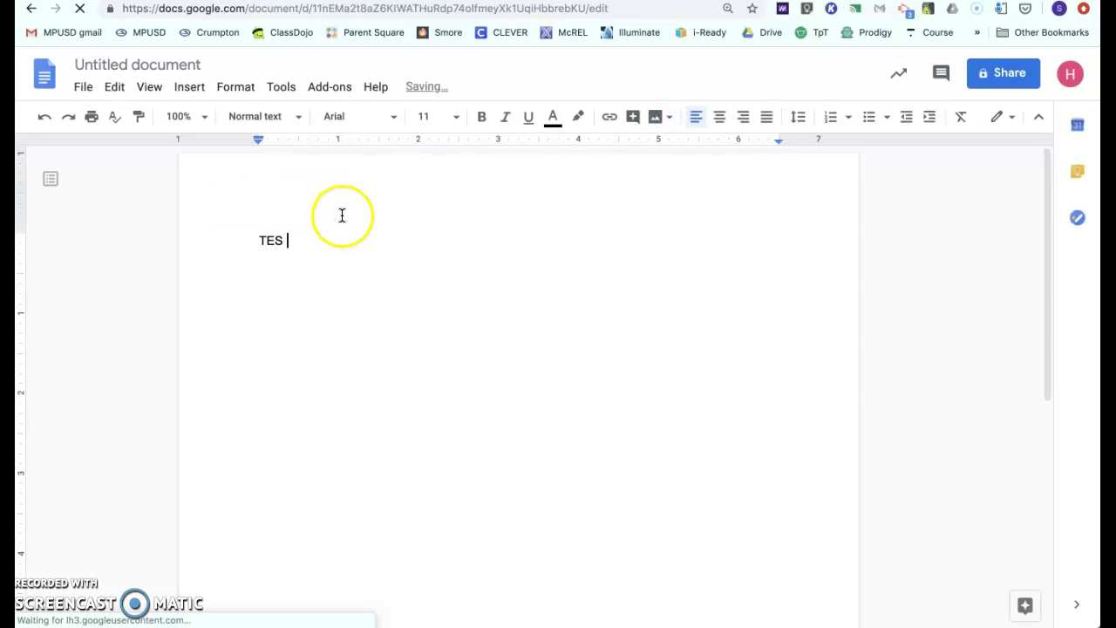
{"action": "key", "text": "BackSpace"}
{"action": "type", "text": "T "}
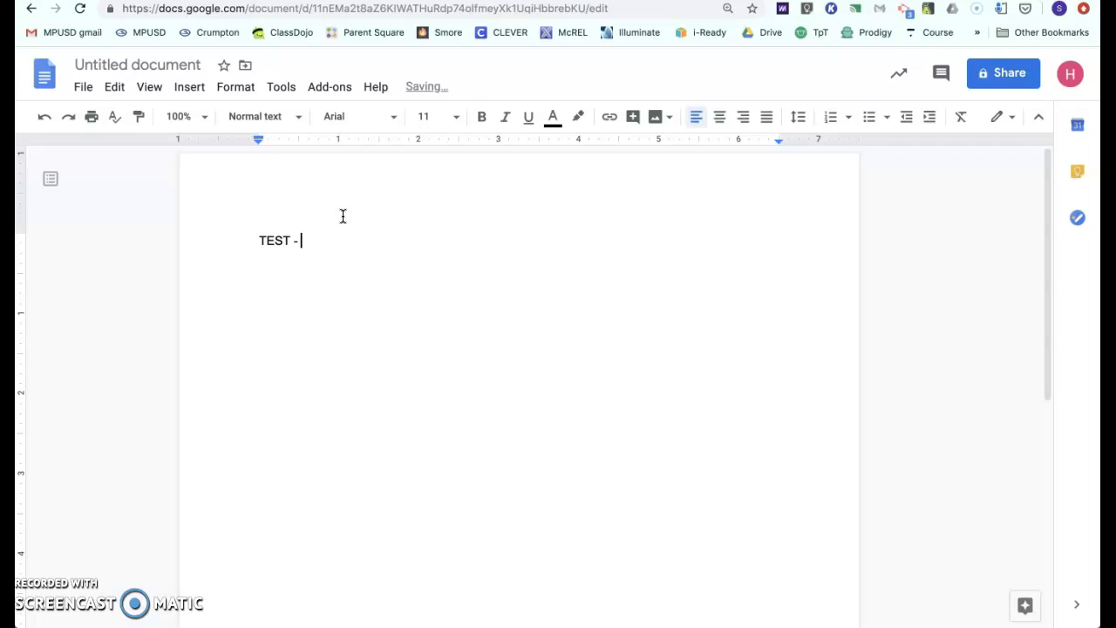
{"action": "type", "text": "- DELET"}
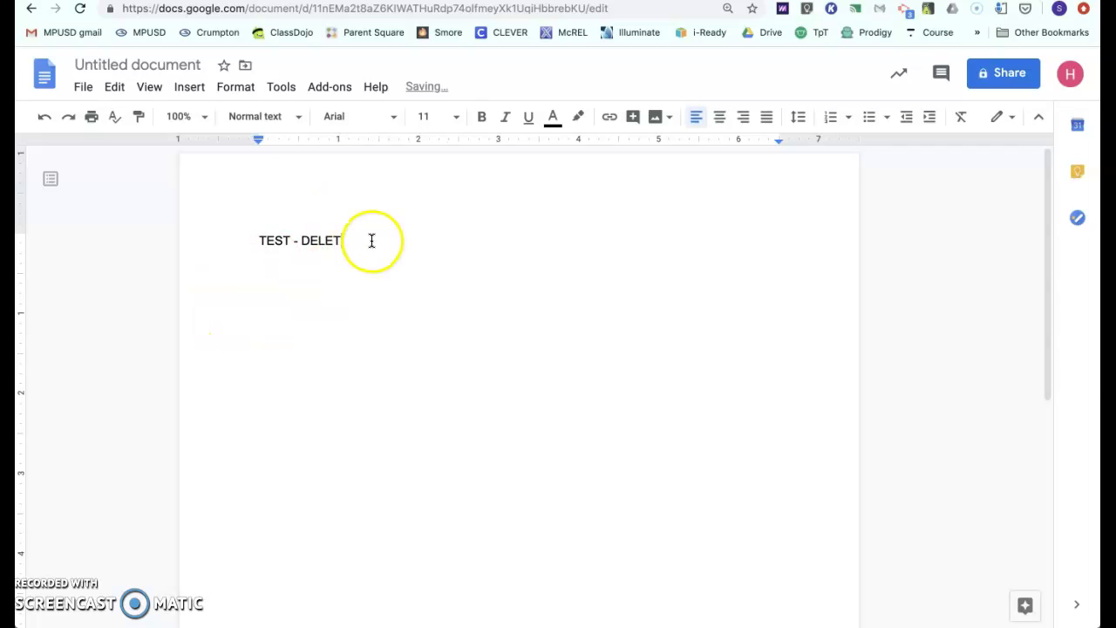
{"action": "type", "text": "E"}
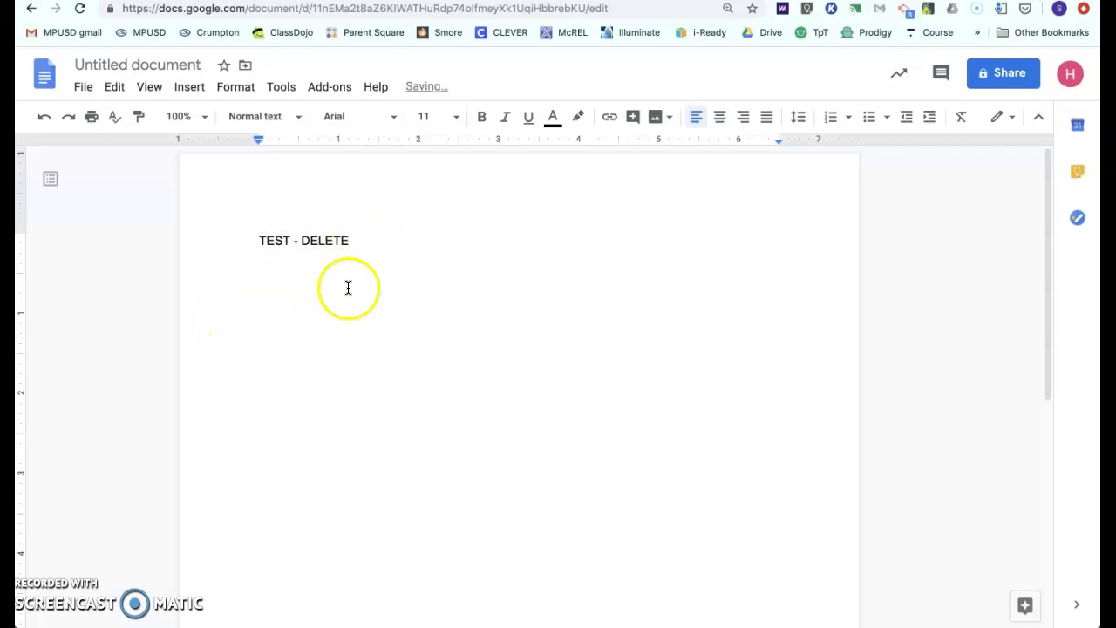
{"action": "left_click", "coordinate": [140, 67]}
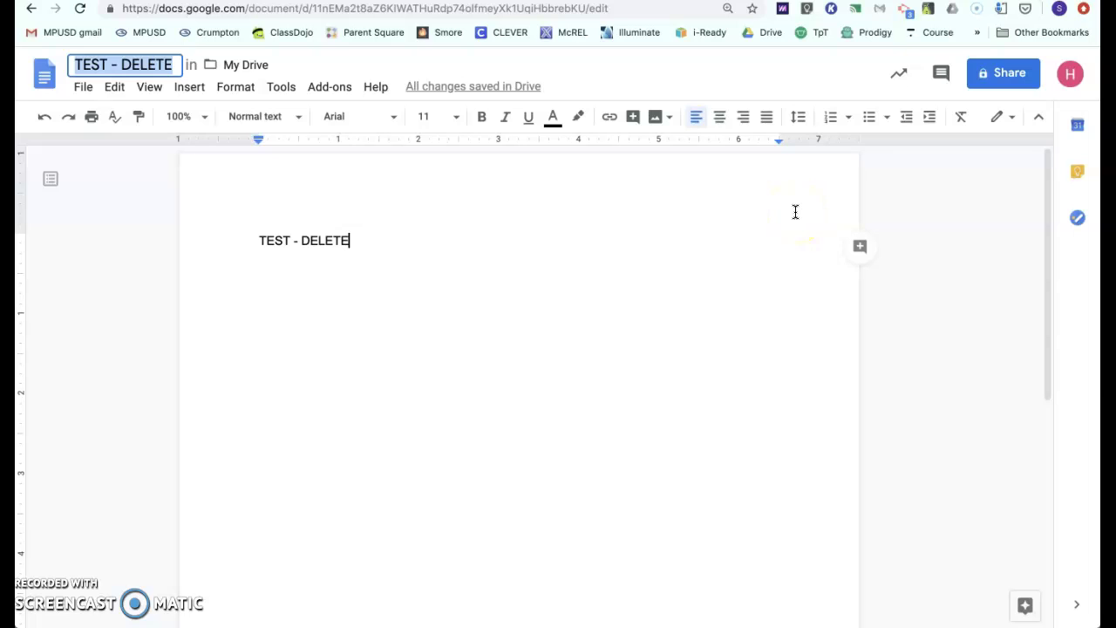
{"action": "key", "text": "super+w"}
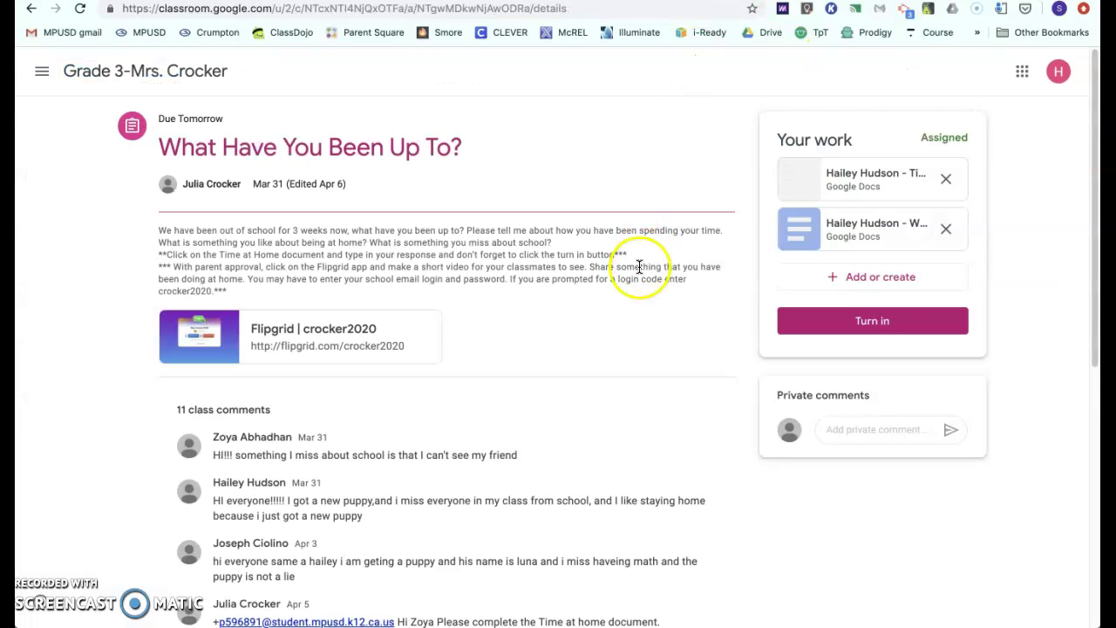
Remove the empty extra doc and attach TEST - DELETE from Google Drive instead
{"action": "left_click", "coordinate": [946, 231]}
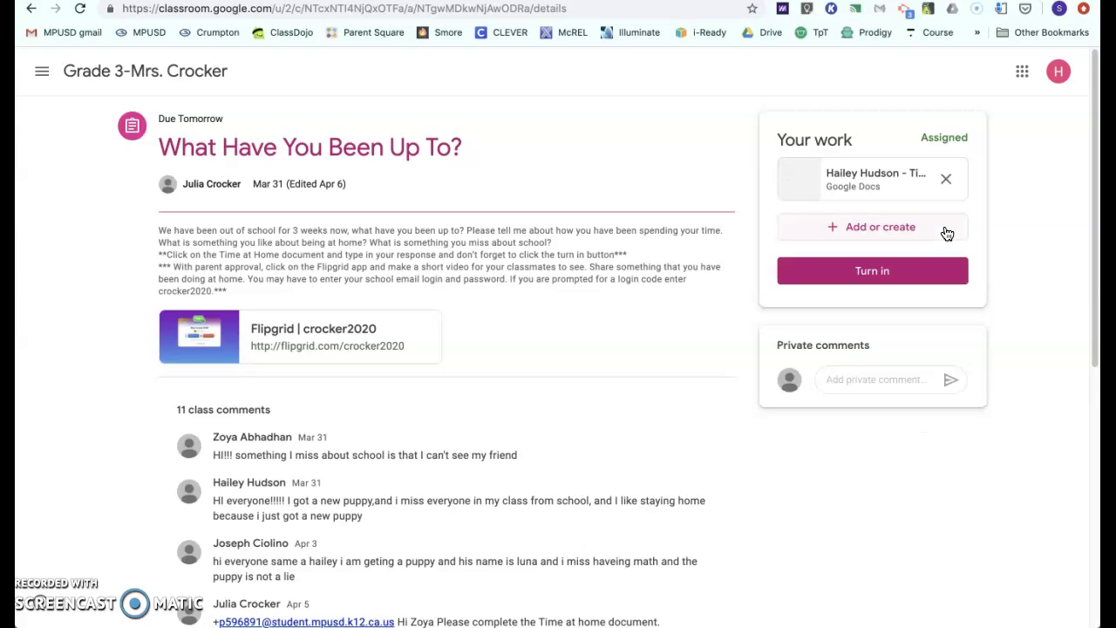
{"action": "left_click", "coordinate": [879, 226]}
{"action": "left_click", "coordinate": [863, 259]}
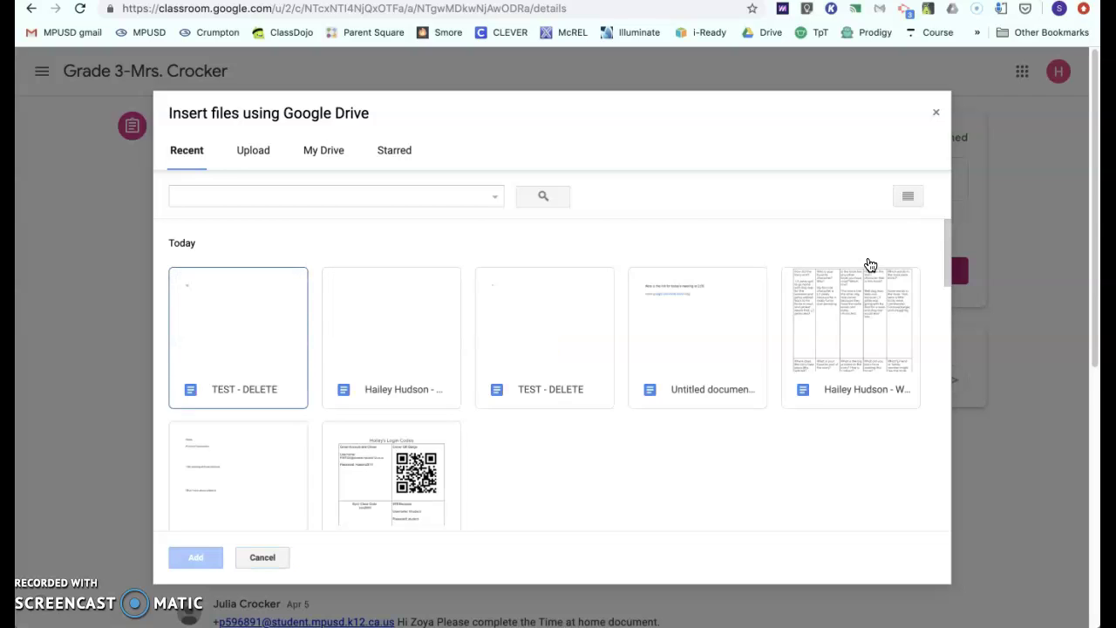
{"action": "left_click", "coordinate": [279, 390]}
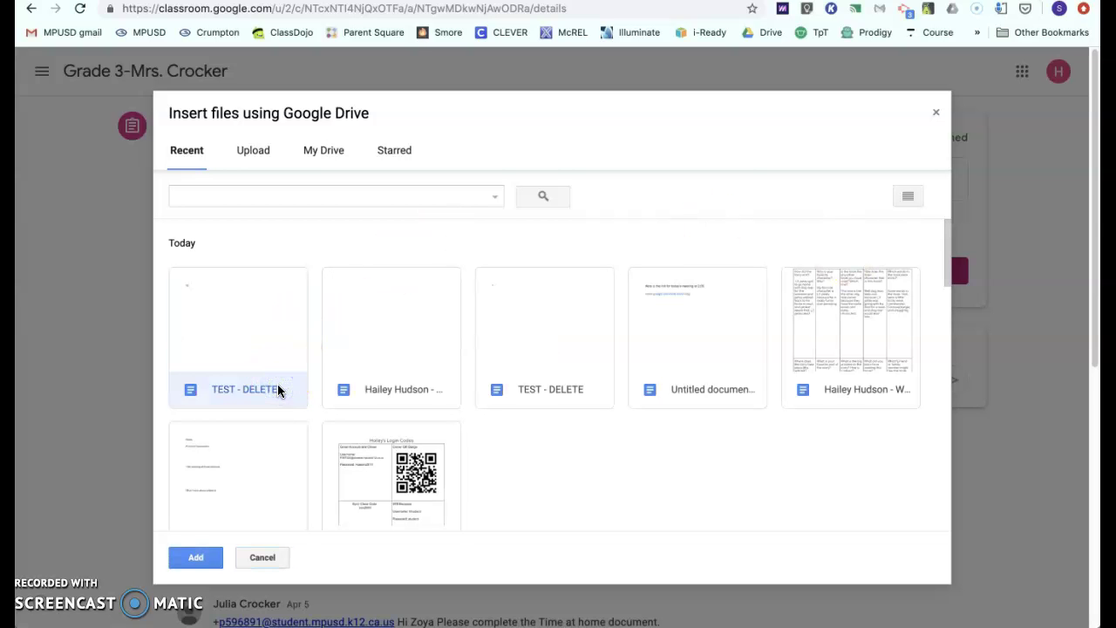
{"action": "left_click", "coordinate": [195, 561]}
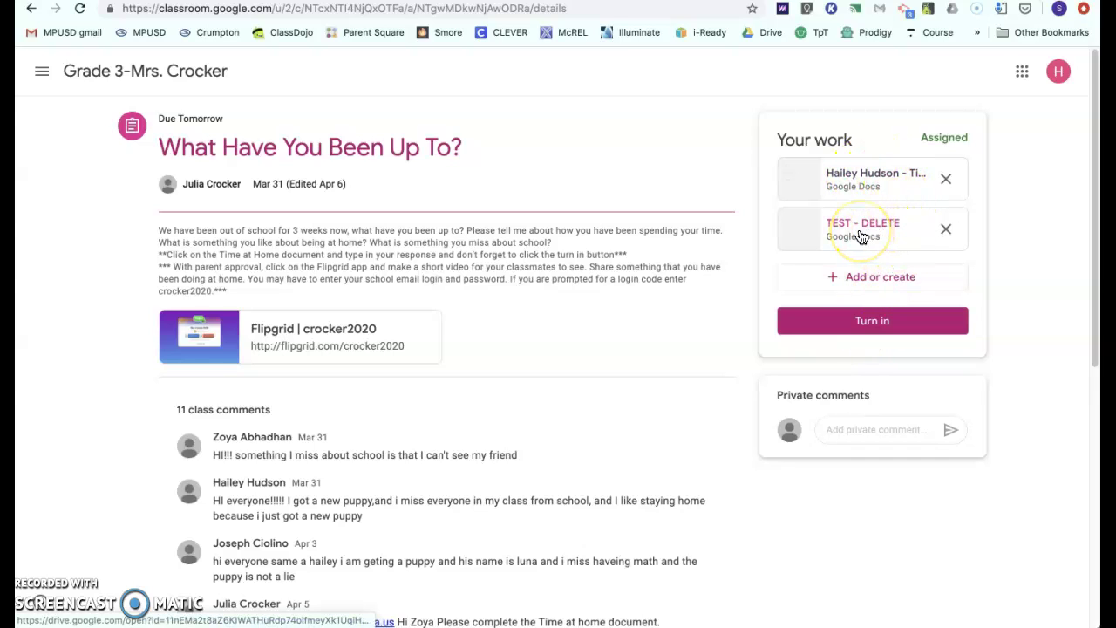
Remove the TEST - DELETE attachment, leaving only the Time at home doc, and turn in
{"action": "left_click", "coordinate": [946, 230]}
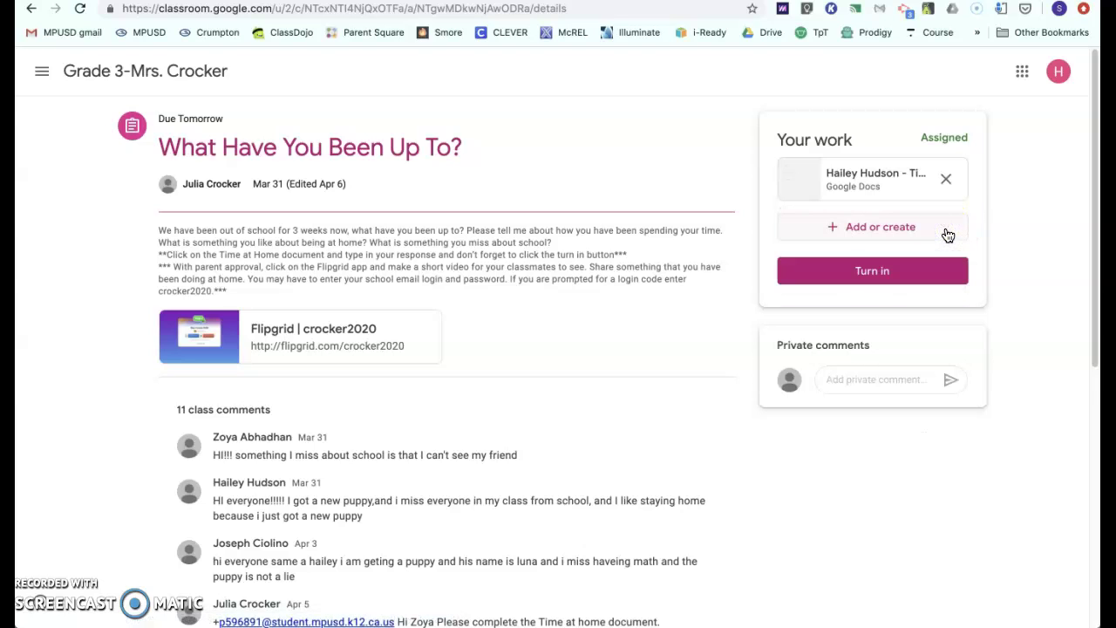
{"action": "mouse_move", "coordinate": [948, 235]}
{"action": "left_mouse_down"}
{"action": "mouse_move", "coordinate": [878, 231]}
{"action": "mouse_move", "coordinate": [861, 288]}
{"action": "mouse_move", "coordinate": [872, 281]}
{"action": "left_mouse_up"}
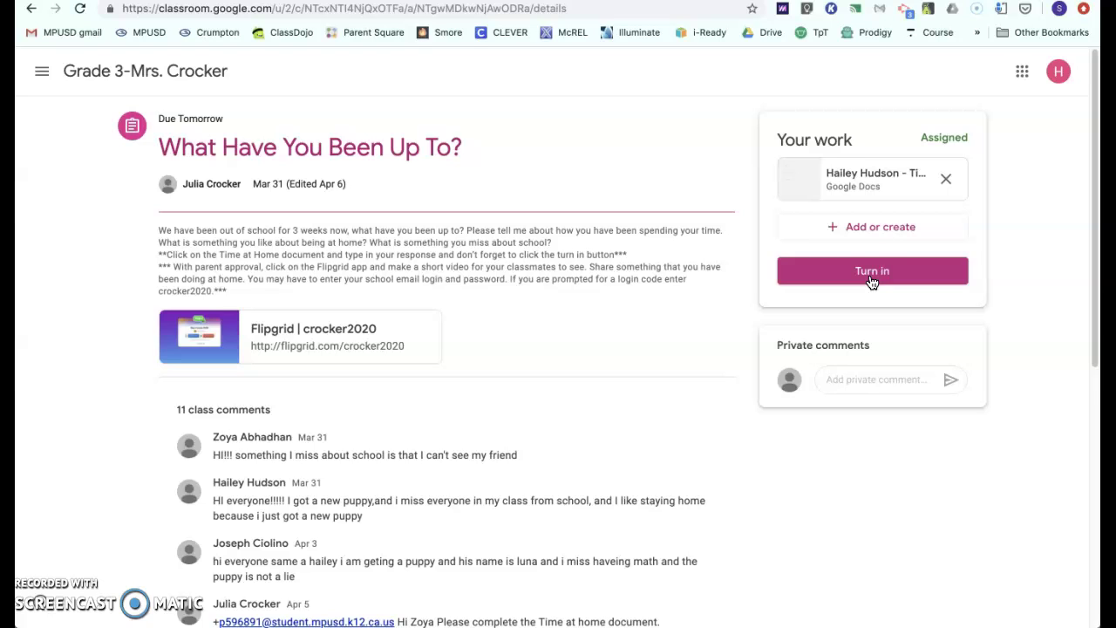
{"action": "left_click", "coordinate": [872, 236]}
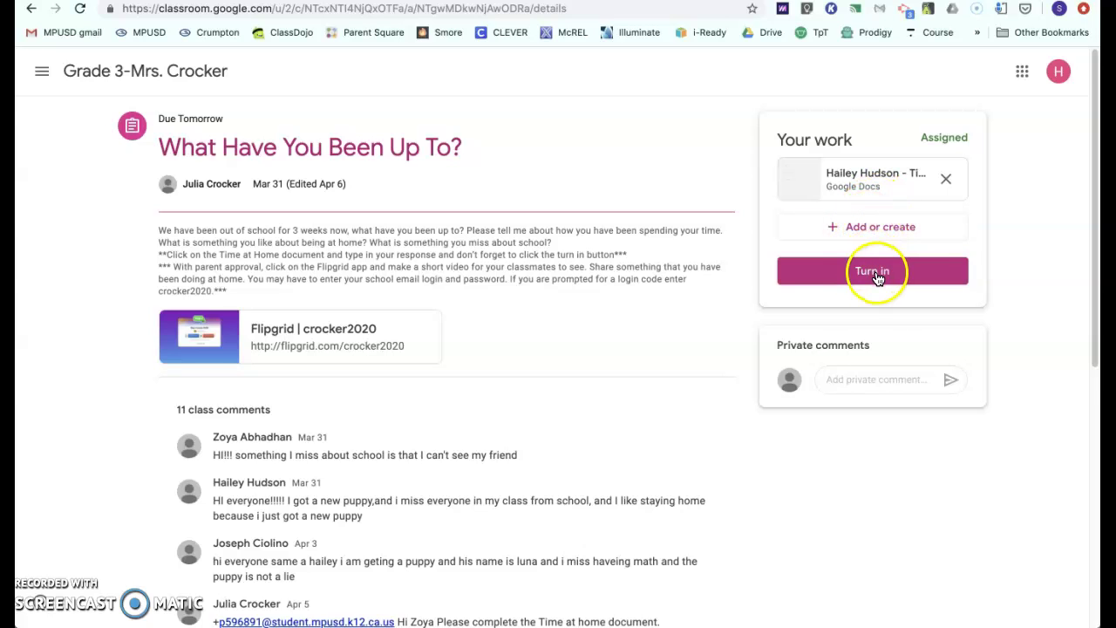